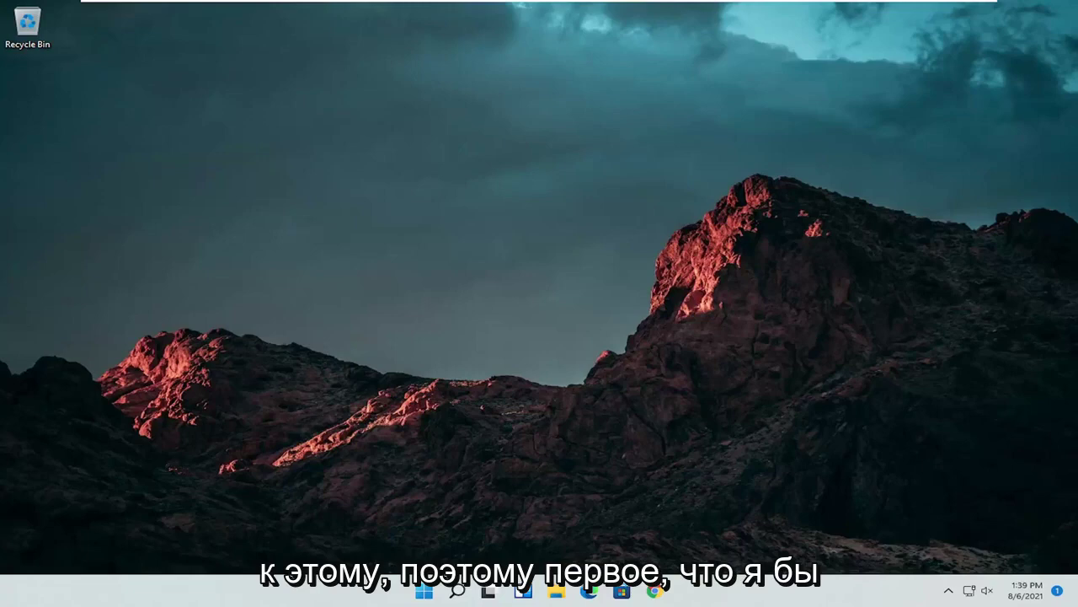
- Search Windows for "control panel" and open the Control Panel app
{"action": "left_click", "coordinate": [458, 591]}
{"action": "type", "text": "cont"}
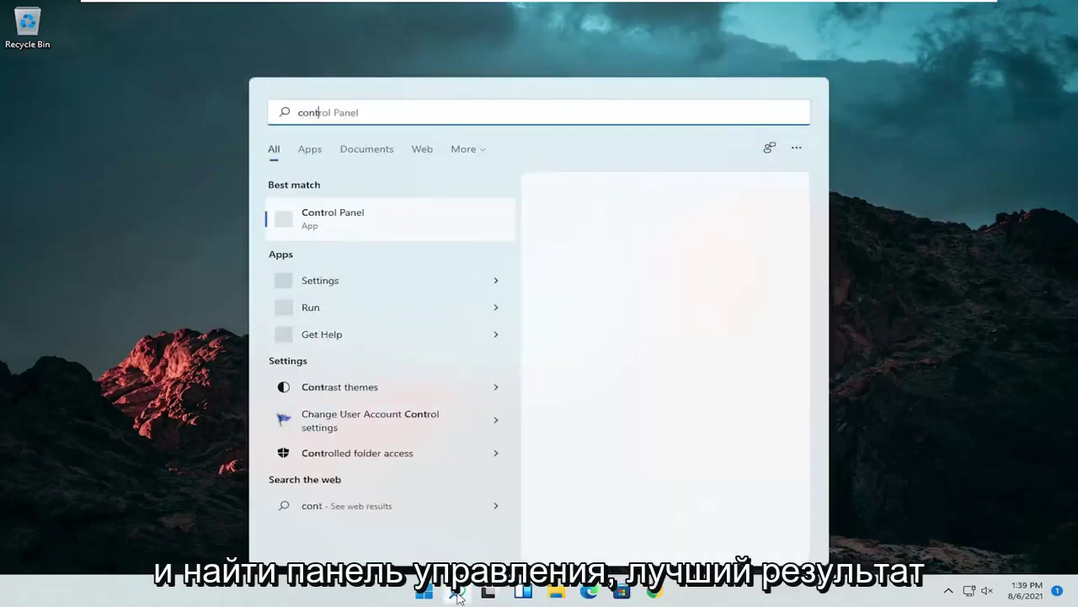
{"action": "type", "text": "rol panel"}
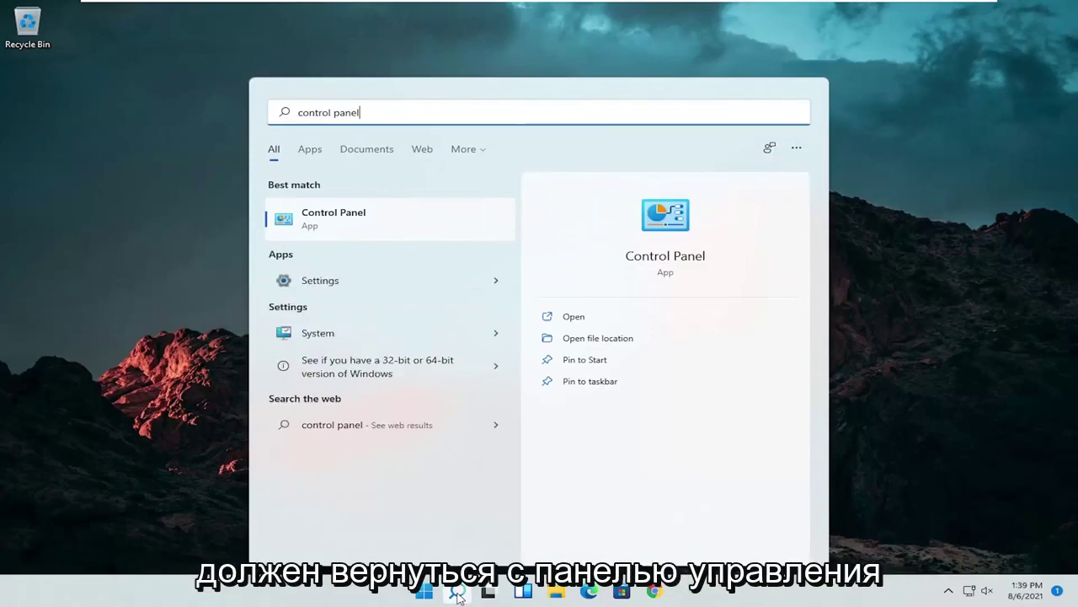
{"action": "left_click", "coordinate": [370, 216]}
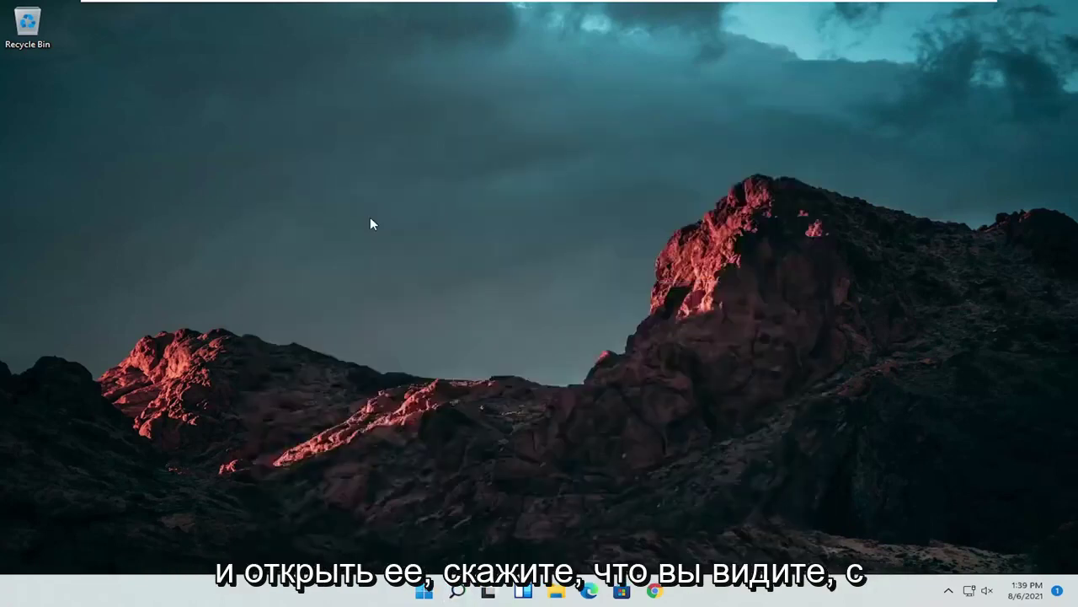
- Display the Control Panel items as large icons and open the Mouse settings
{"action": "left_click", "coordinate": [770, 171]}
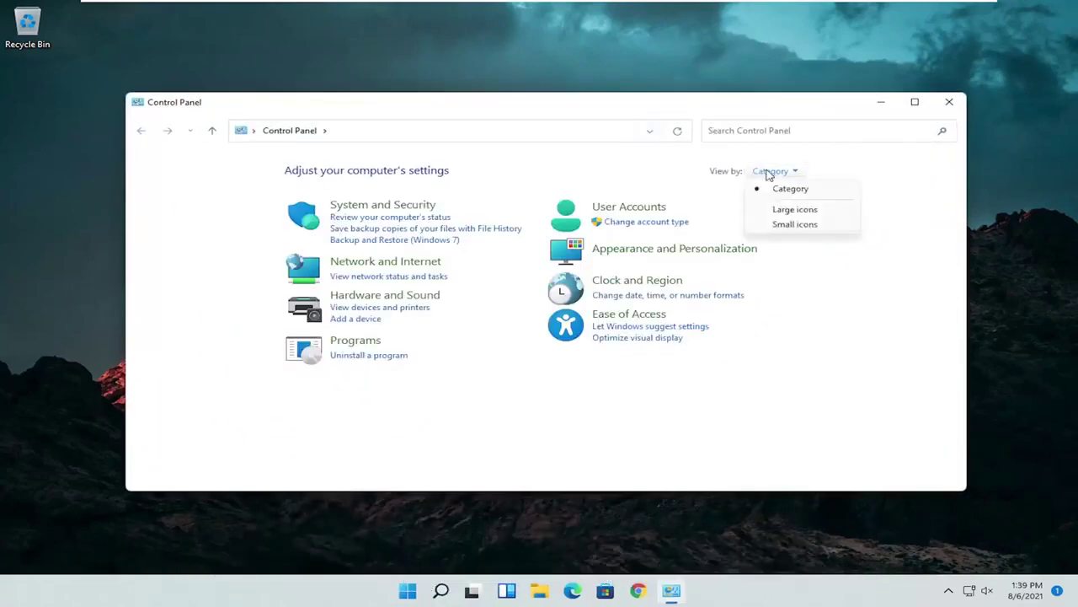
{"action": "left_click", "coordinate": [783, 209]}
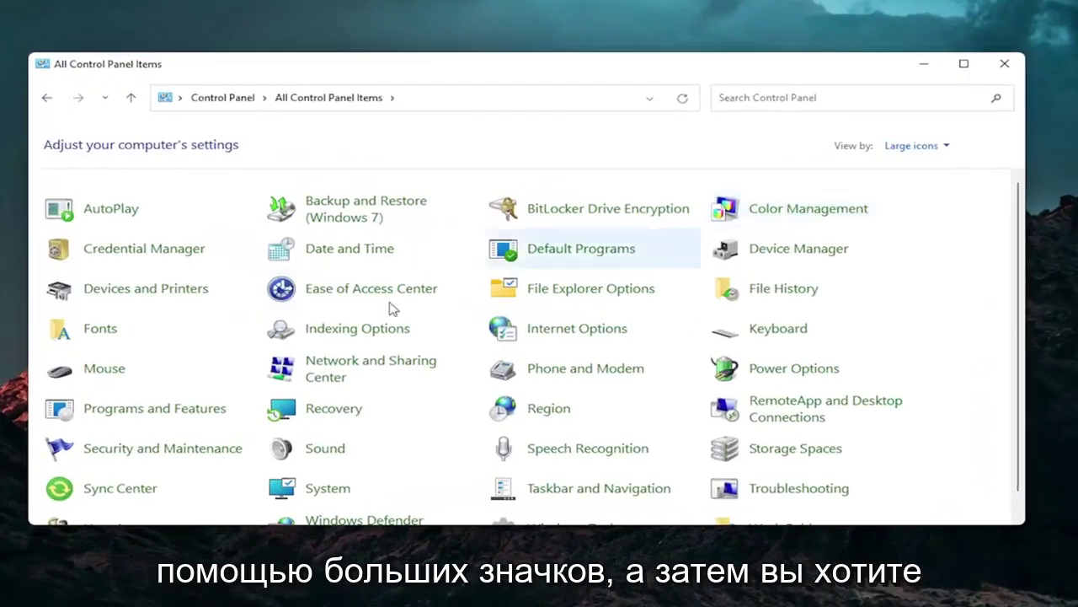
{"action": "left_click", "coordinate": [105, 376]}
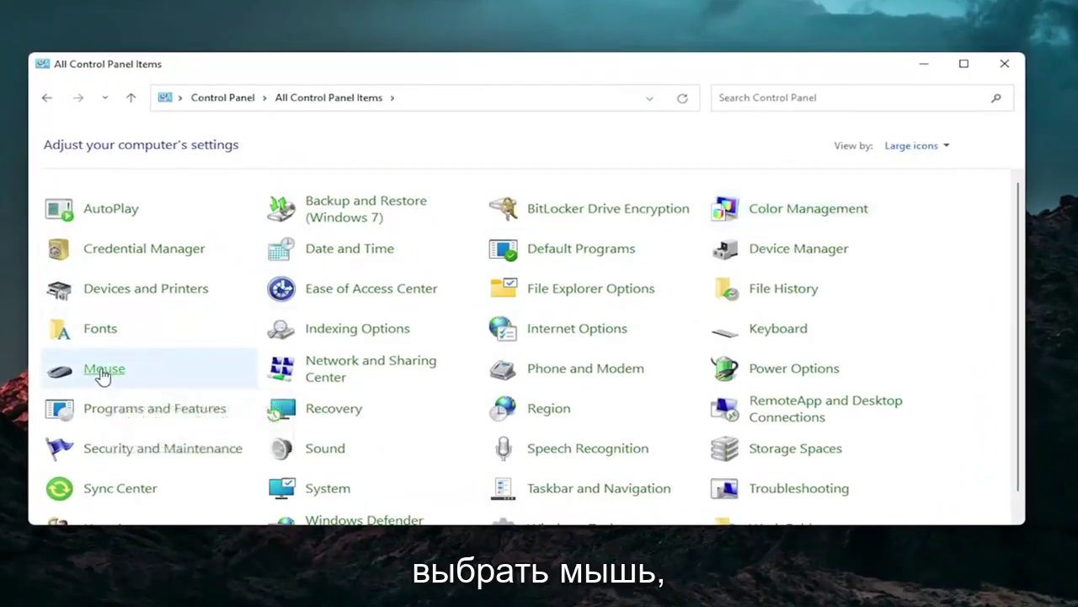
{"action": "left_click_drag", "start_coordinate": [214, 86], "coordinate": [563, 110]}
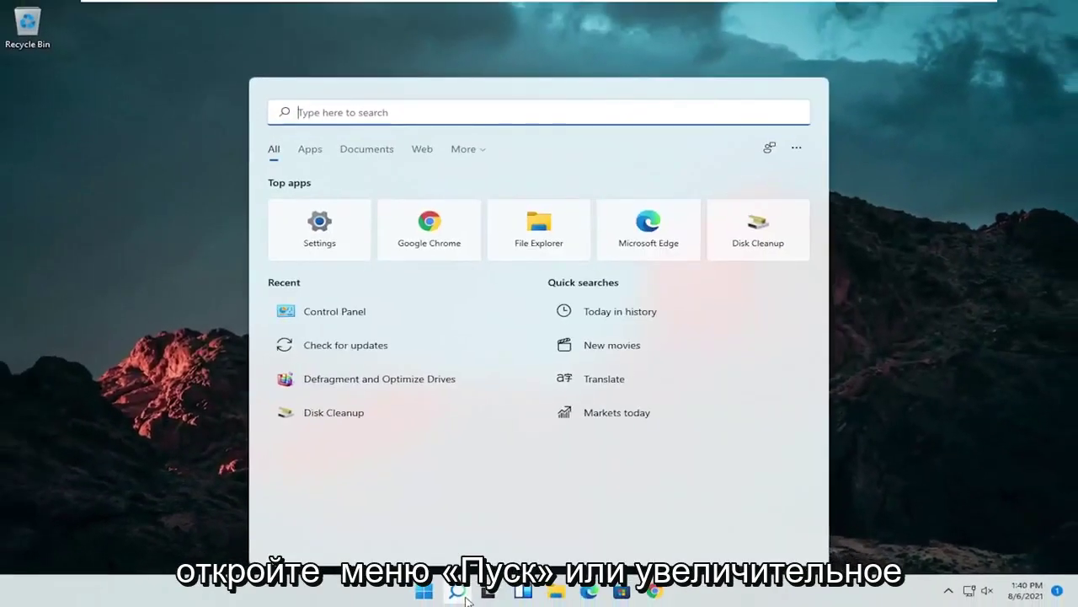
- Search Windows for "device manager" and open Device Manager
{"action": "type", "text": "dev"}
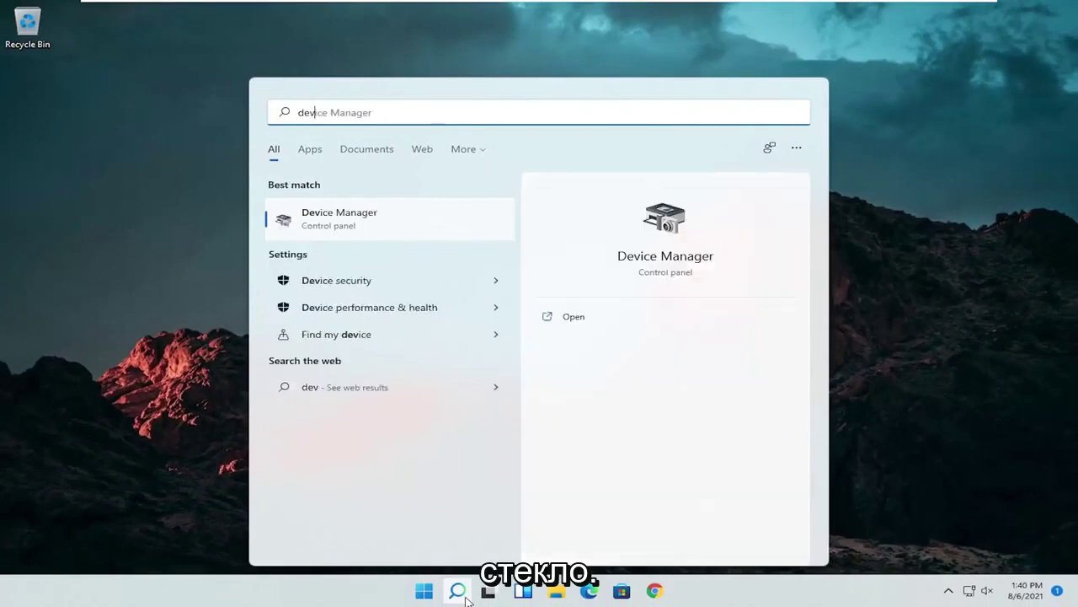
{"action": "type", "text": "ice manager"}
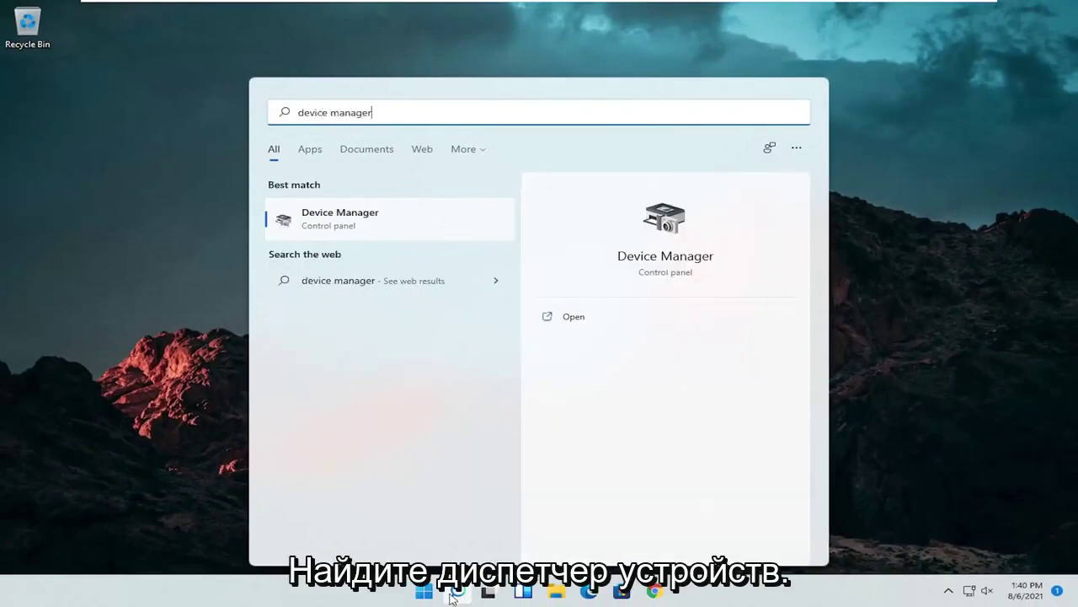
{"action": "left_click", "coordinate": [336, 219]}
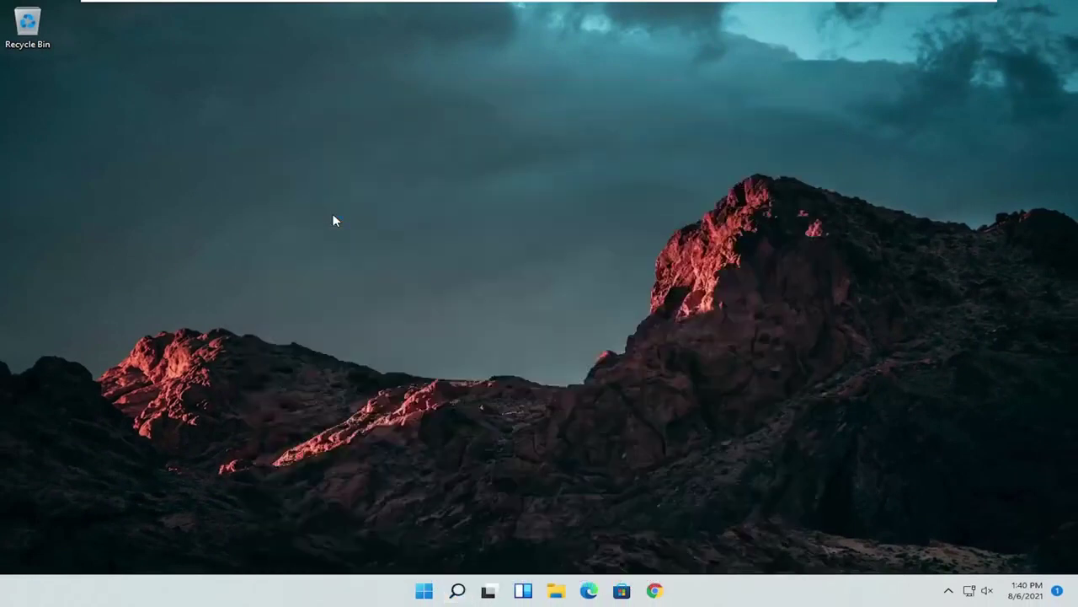
{"action": "left_click_drag", "start_coordinate": [328, 41], "coordinate": [519, 79]}
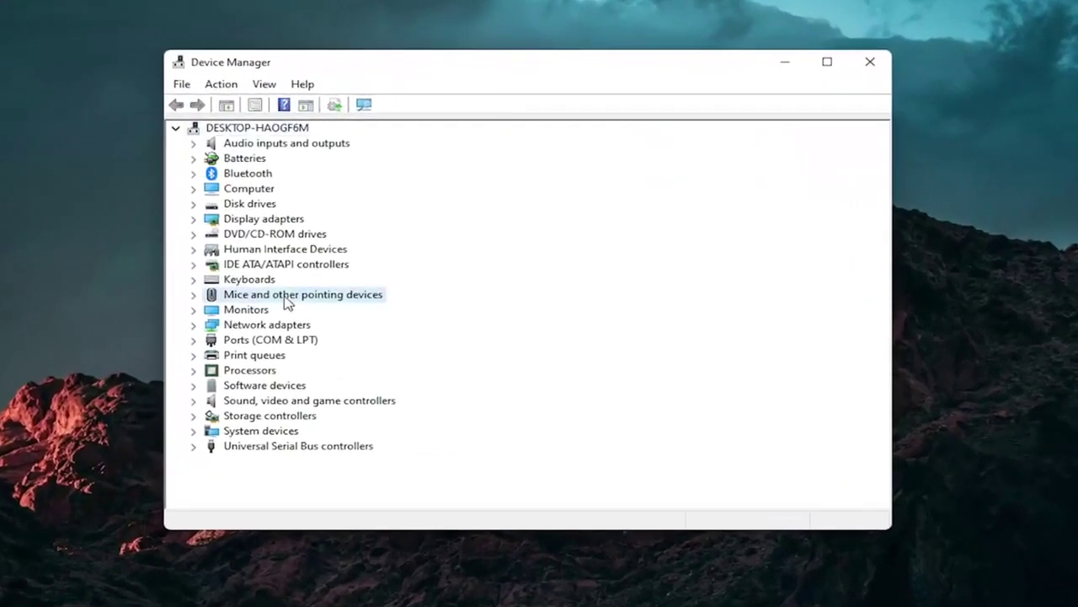
- Start a driver update for the HID-compliant mouse under Mice and other pointing devices
{"action": "double_click", "coordinate": [298, 301]}
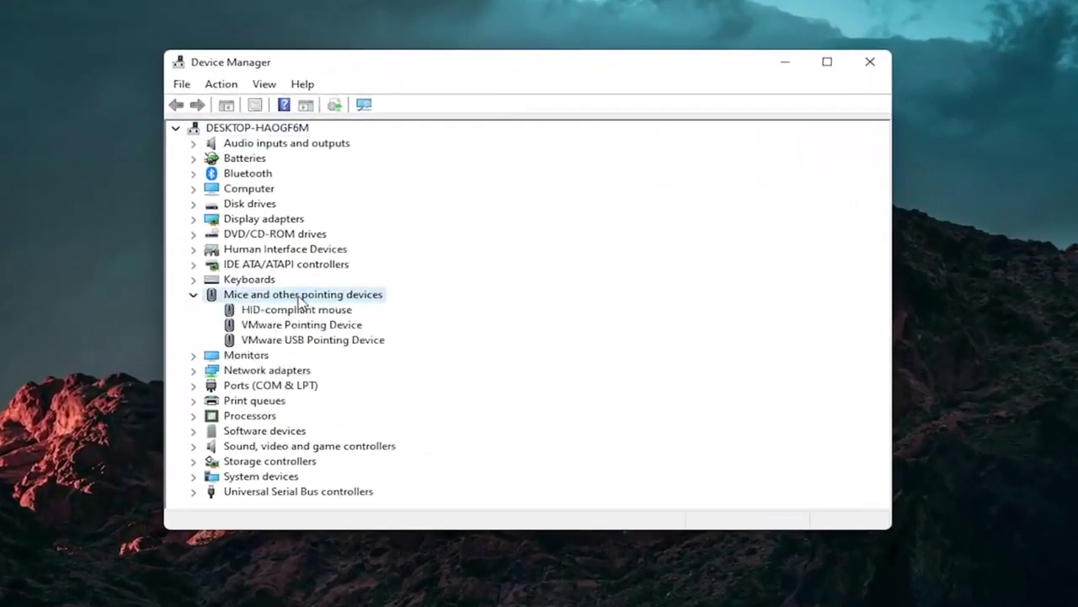
{"action": "left_click", "coordinate": [299, 311]}
{"action": "right_click", "coordinate": [298, 312]}
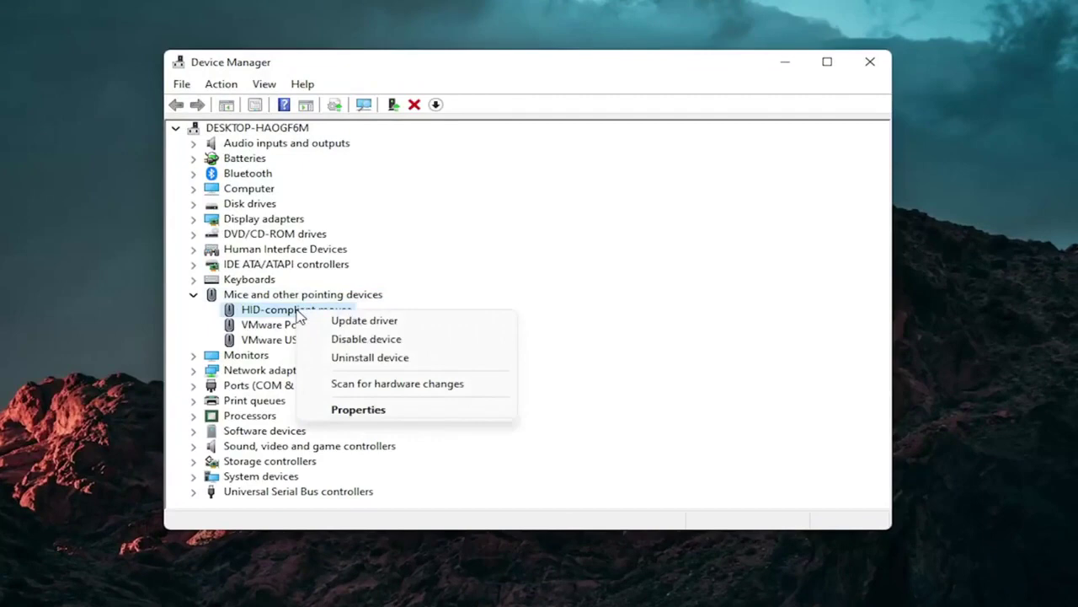
{"action": "left_click", "coordinate": [393, 323]}
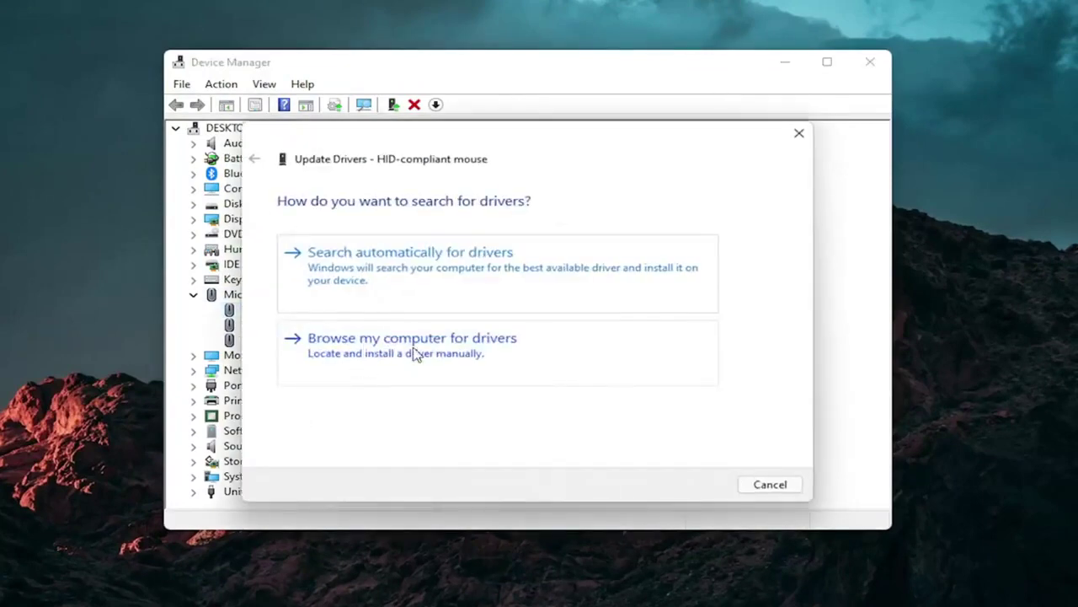
- Install the HID-compliant mouse driver from the list of available drivers on the computer, and close Device Manager
{"action": "left_click", "coordinate": [414, 352]}
{"action": "left_click", "coordinate": [363, 389]}
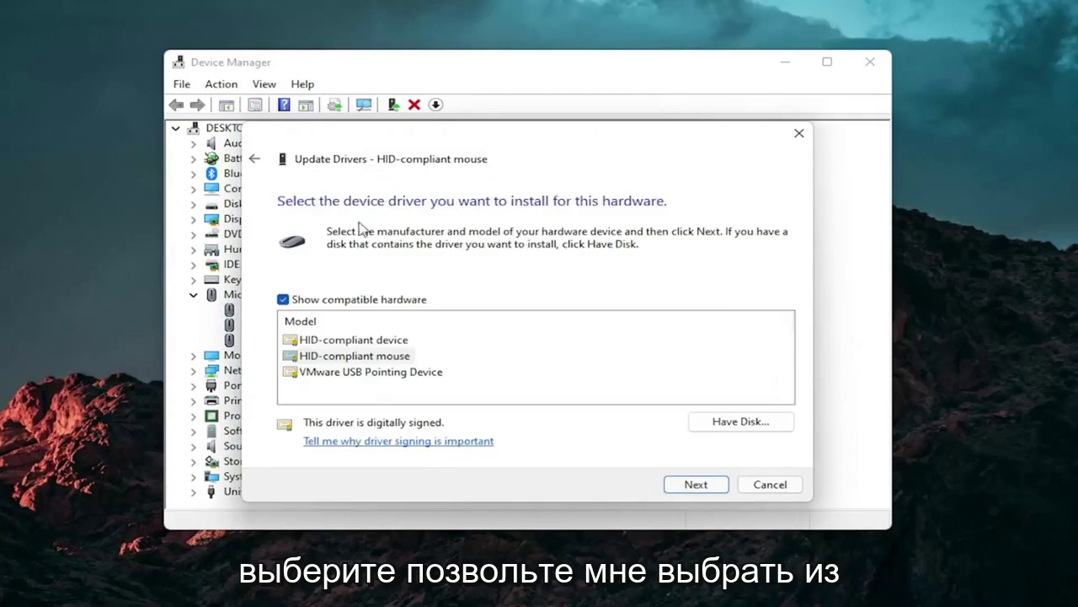
{"action": "left_click", "coordinate": [255, 158]}
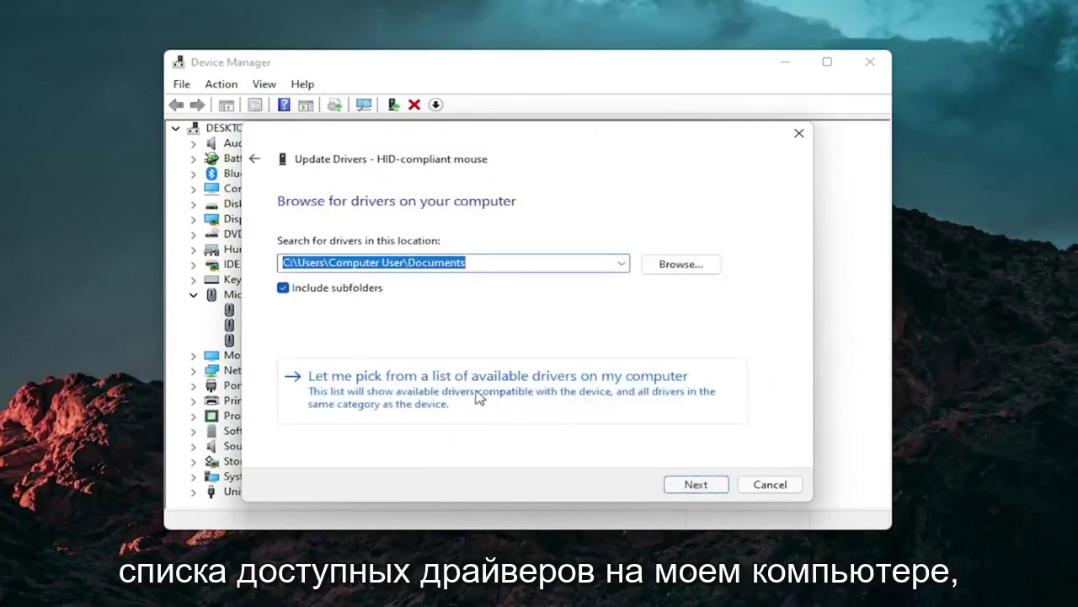
{"action": "left_click", "coordinate": [485, 390]}
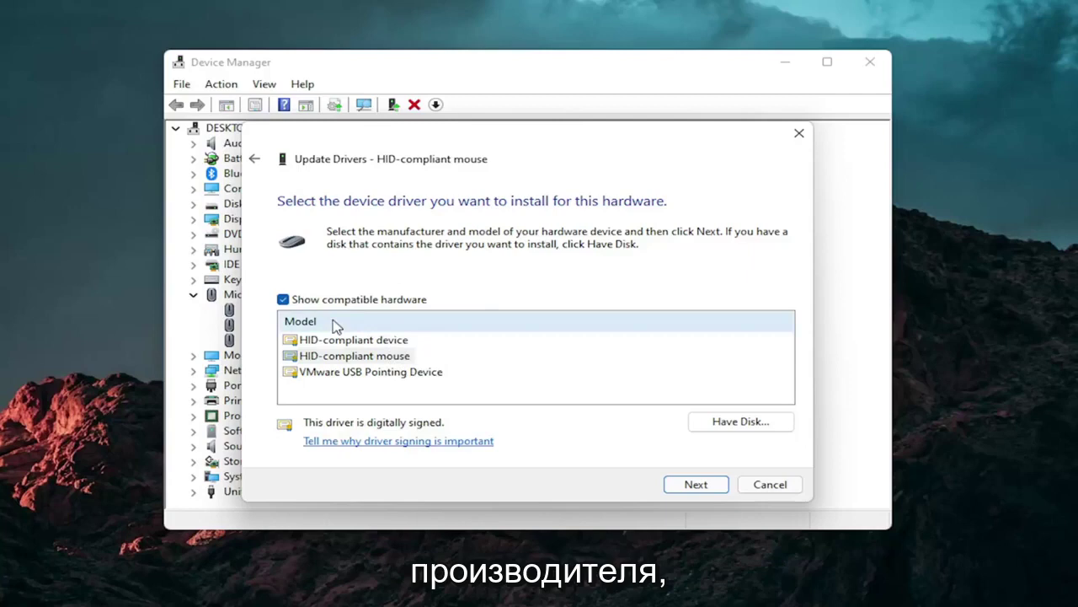
{"action": "left_click", "coordinate": [696, 484]}
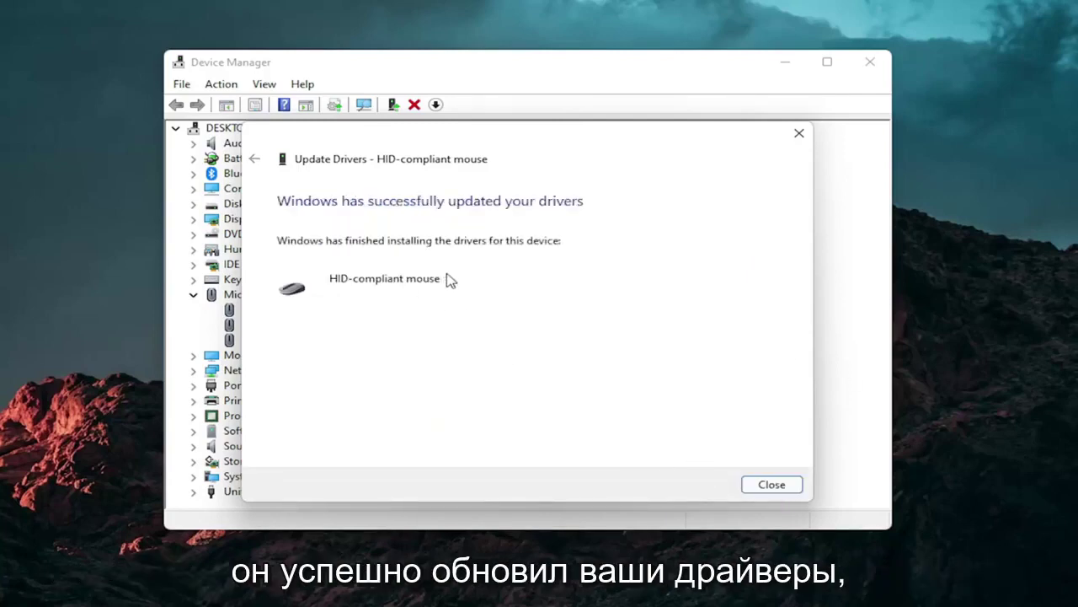
{"action": "left_click", "coordinate": [754, 478]}
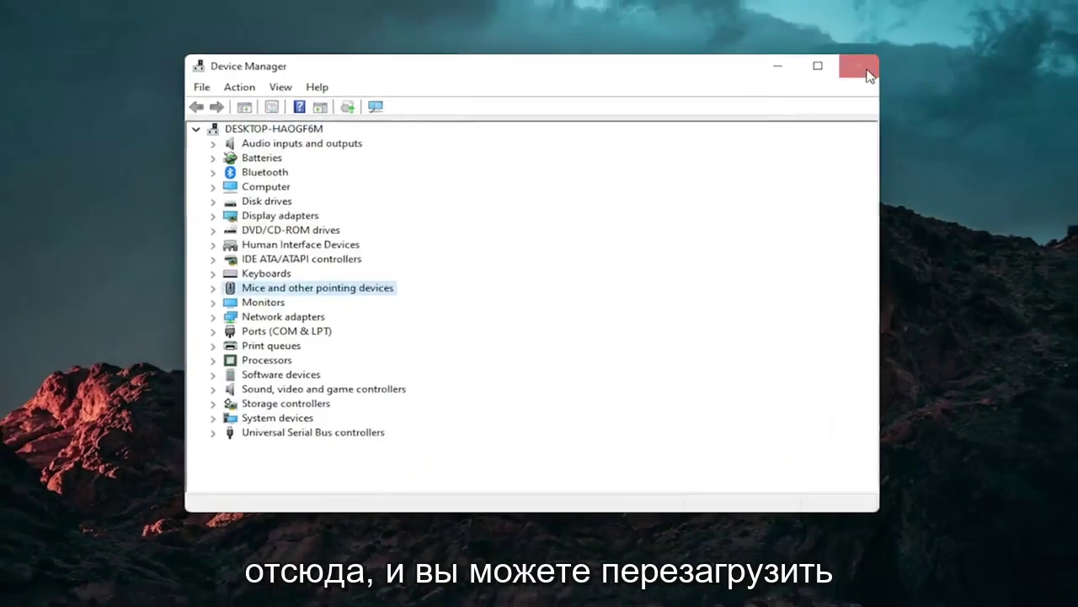
{"action": "left_click", "coordinate": [869, 75]}
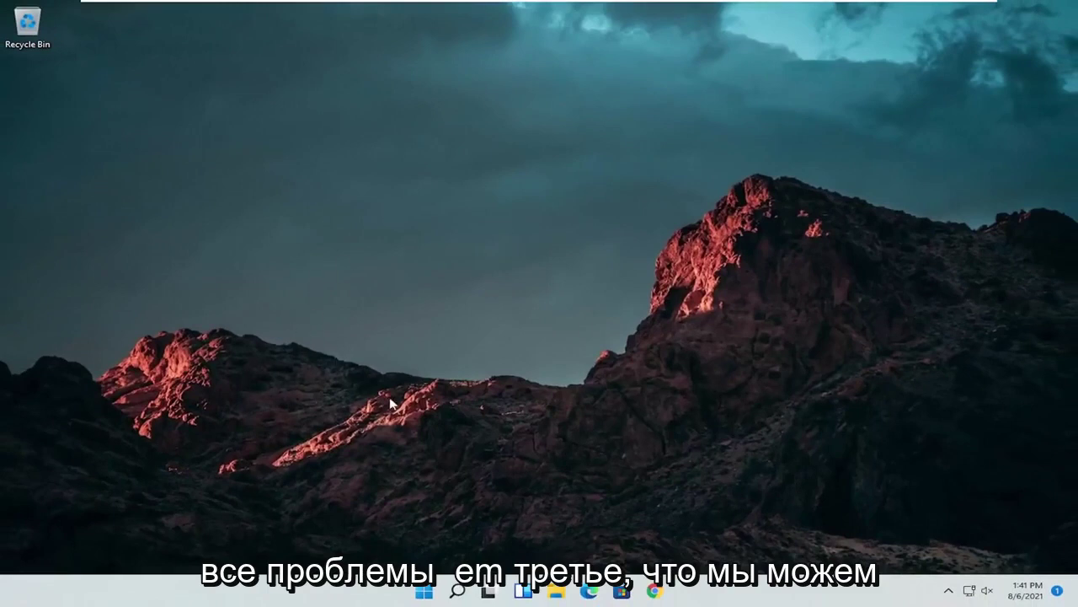
- Search Windows for "troubleshoot", open Troubleshoot settings, and show the other troubleshooters
{"action": "left_click", "coordinate": [457, 590]}
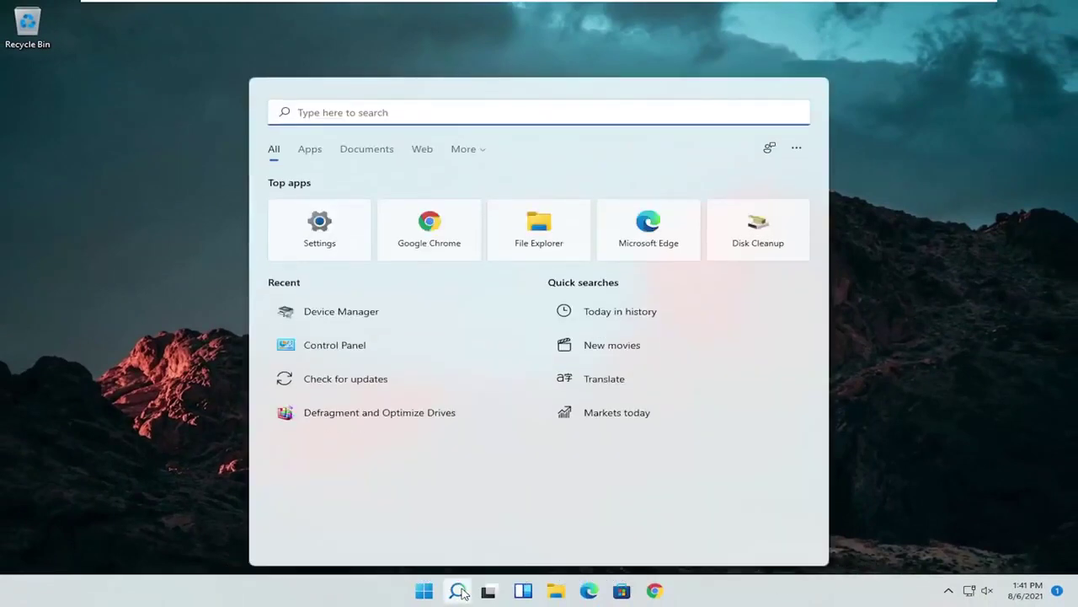
{"action": "type", "text": "trouble"}
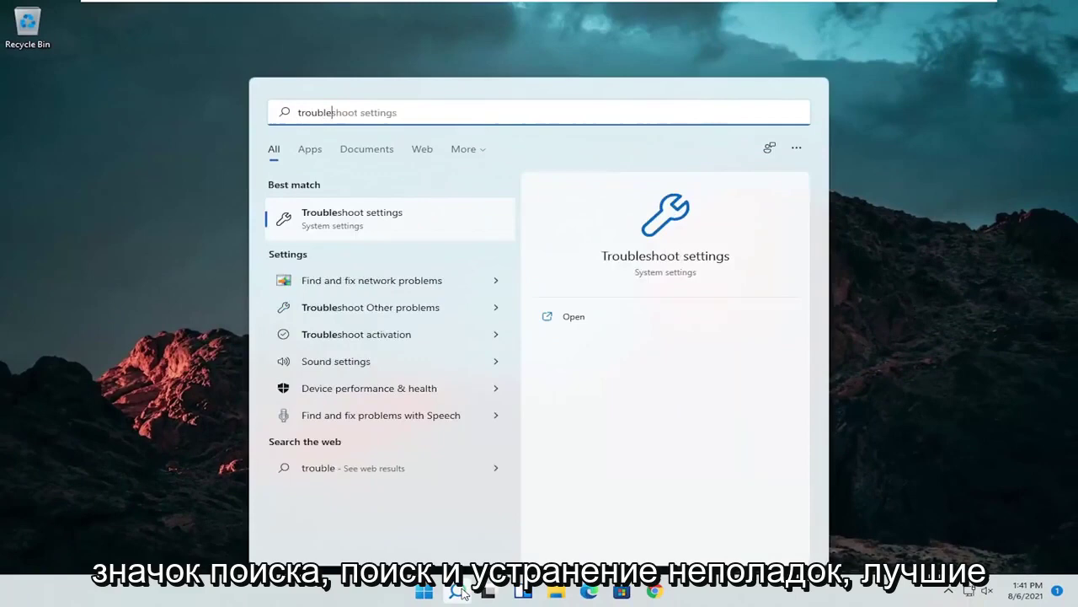
{"action": "type", "text": "shoot"}
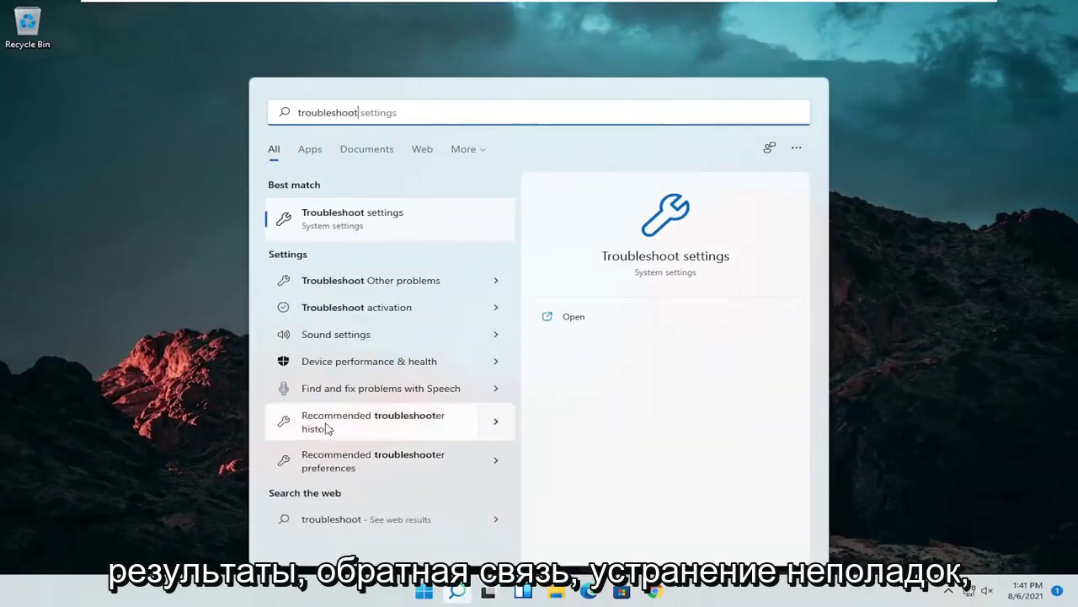
{"action": "left_click", "coordinate": [358, 219]}
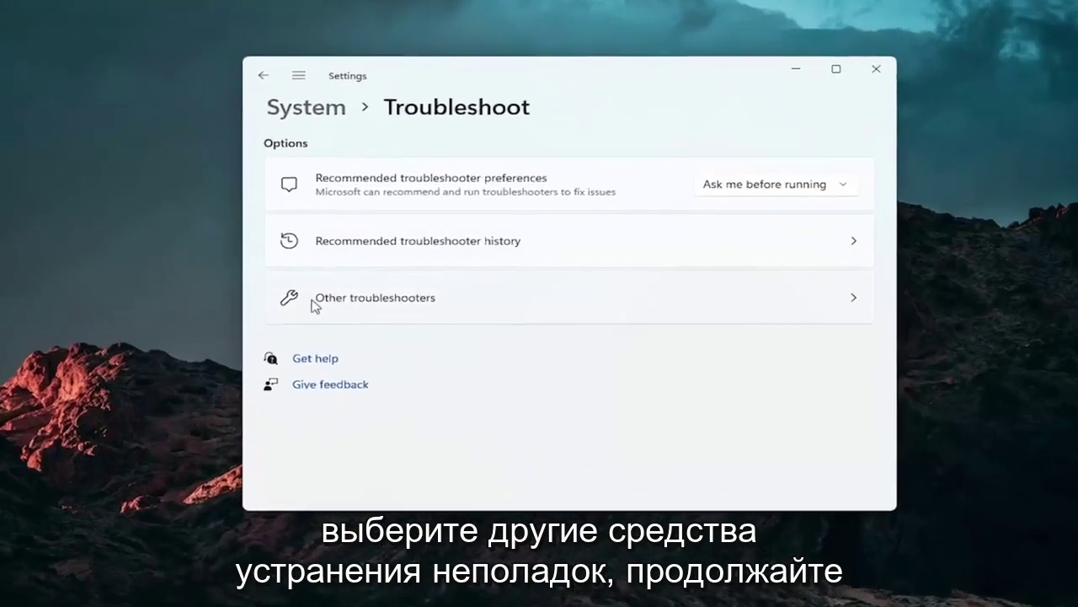
{"action": "left_click", "coordinate": [314, 304]}
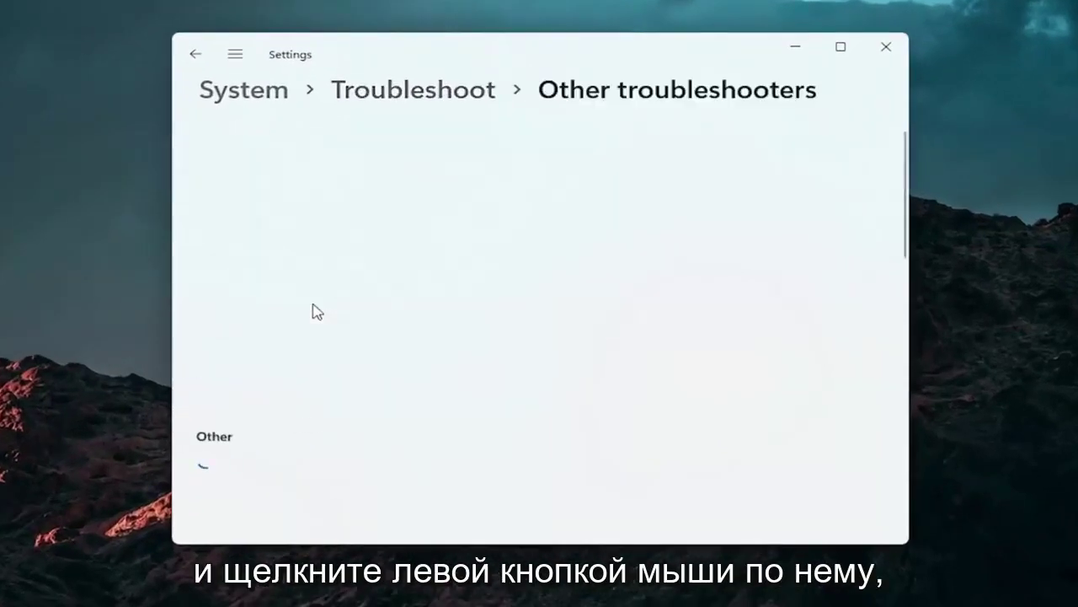
- Run the Keyboard troubleshooter, and close it and the Settings window when it finishes
{"action": "scroll", "coordinate": [314, 304], "scroll_direction": "down", "scroll_amount": 5}
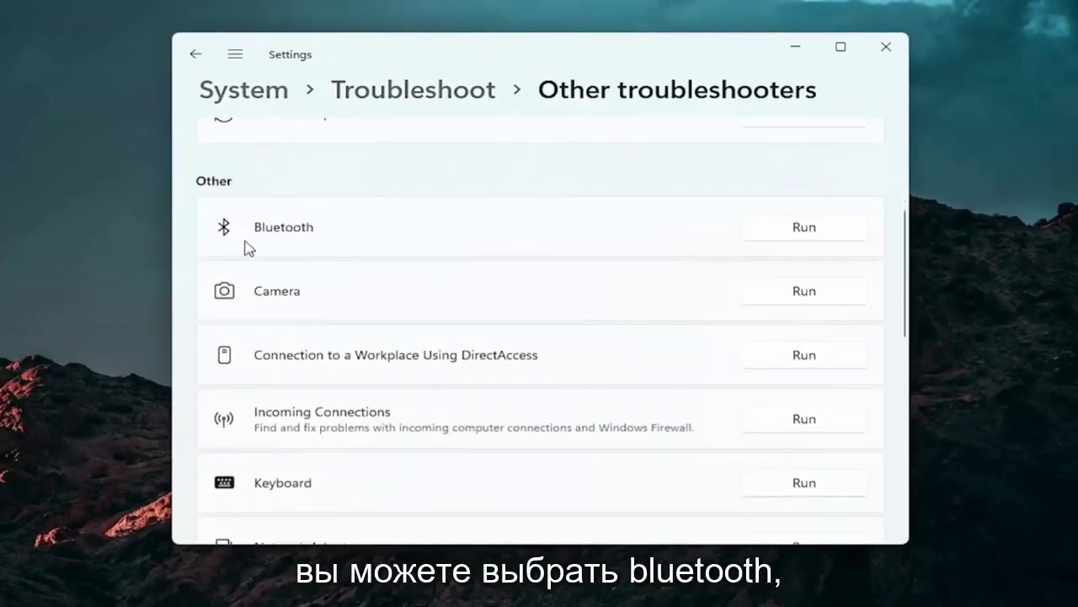
{"action": "scroll", "coordinate": [334, 337], "scroll_direction": "up", "scroll_amount": 1}
{"action": "scroll", "coordinate": [337, 337], "scroll_direction": "down", "scroll_amount": 1}
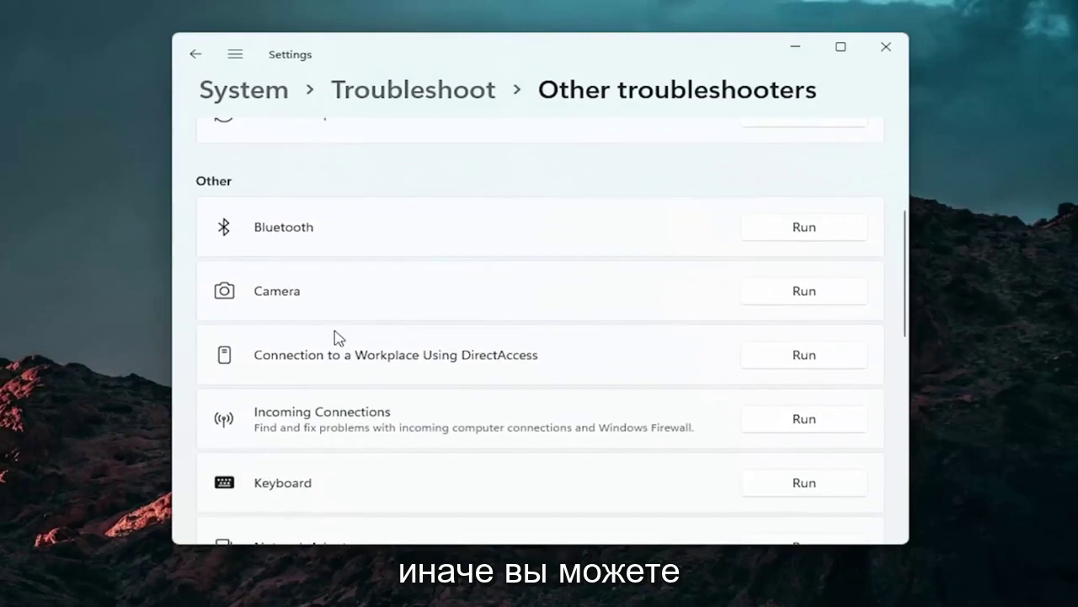
{"action": "scroll", "coordinate": [337, 337], "scroll_direction": "down", "scroll_amount": 2}
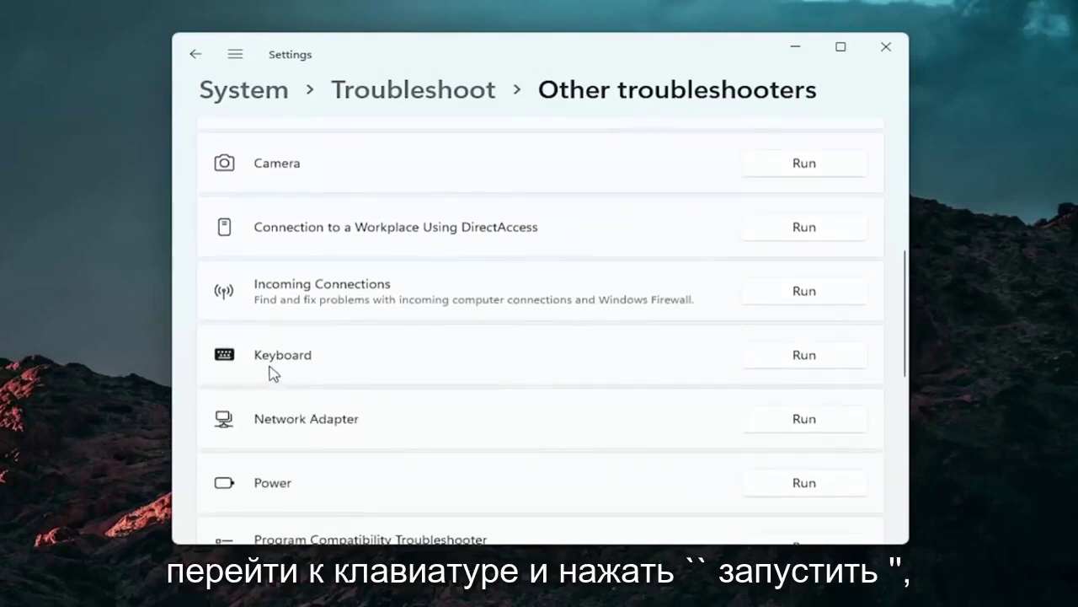
{"action": "left_click", "coordinate": [802, 355]}
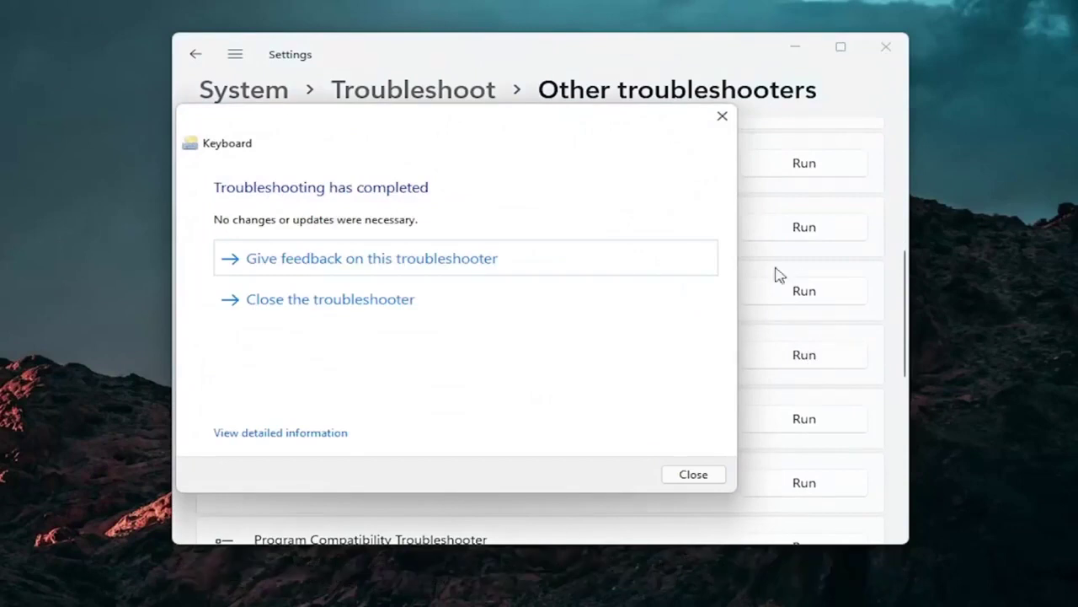
{"action": "left_click", "coordinate": [722, 118]}
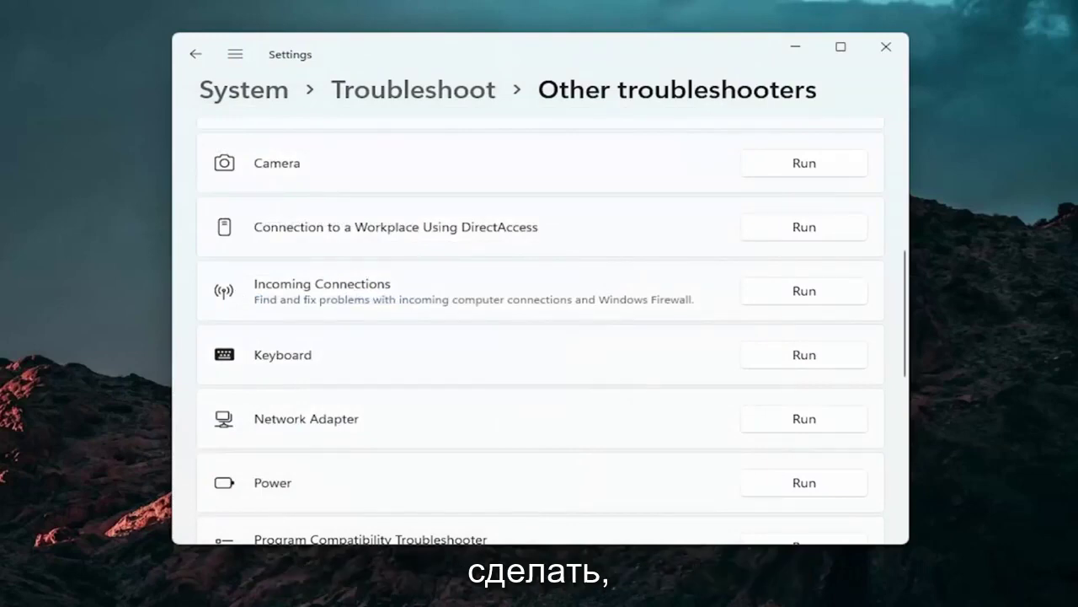
{"action": "left_click", "coordinate": [886, 48]}
- Search Windows for "cmd" and open Command Prompt as administrator, allowing it to make changes to the device
{"action": "mouse_move", "coordinate": [460, 592]}
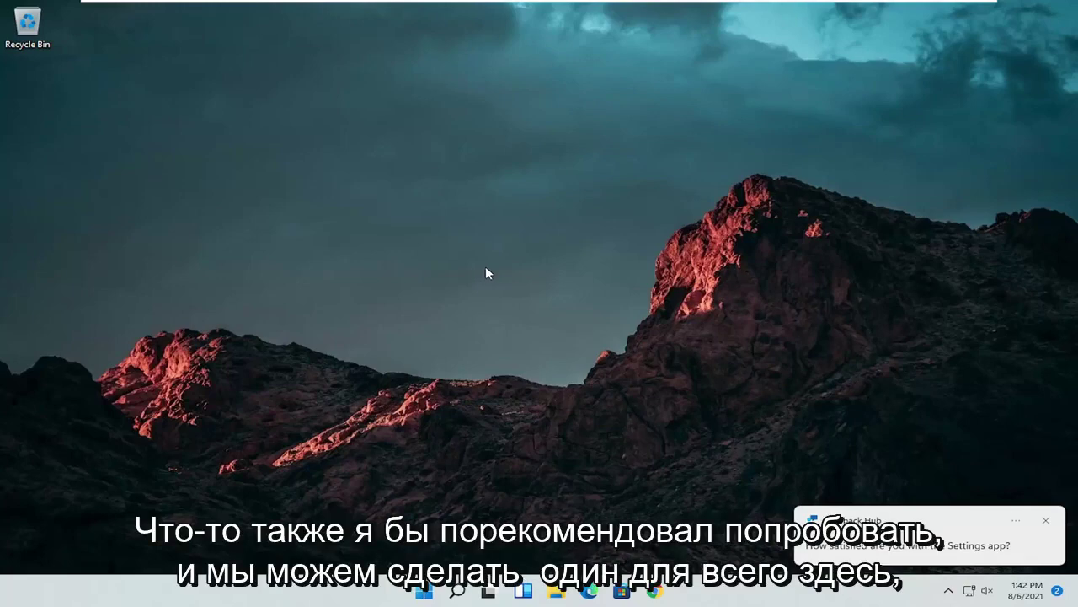
{"action": "left_click", "coordinate": [455, 594]}
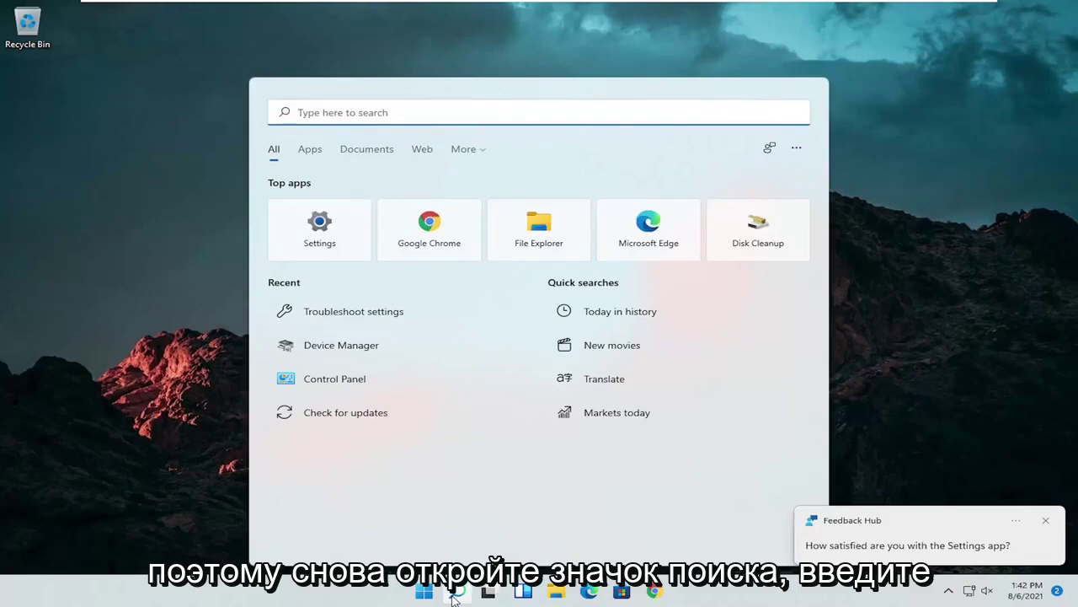
{"action": "type", "text": "cmd"}
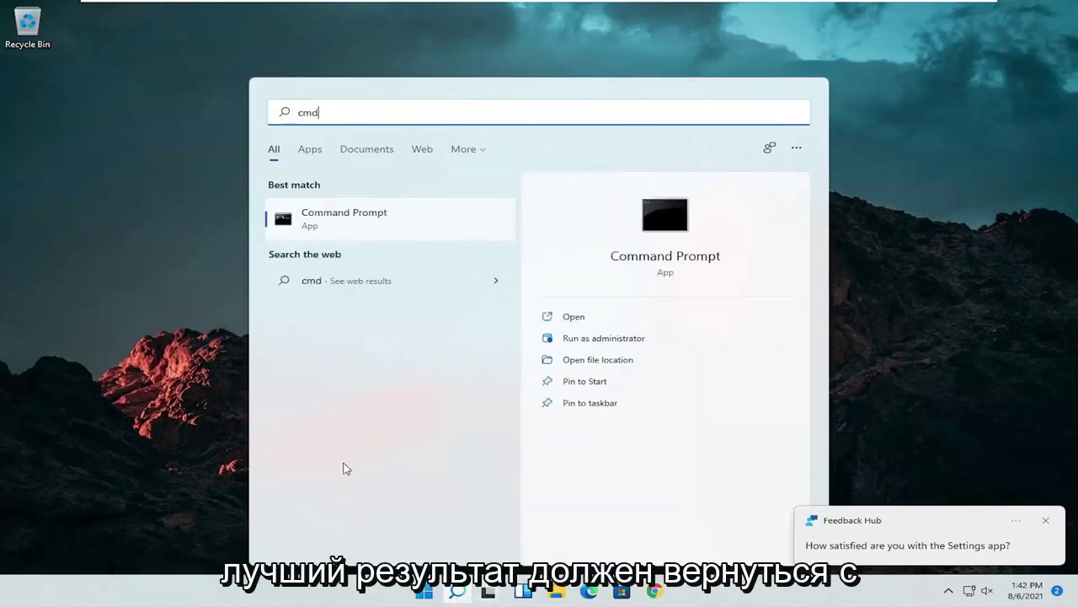
{"action": "right_click", "coordinate": [320, 218]}
{"action": "left_click", "coordinate": [366, 231]}
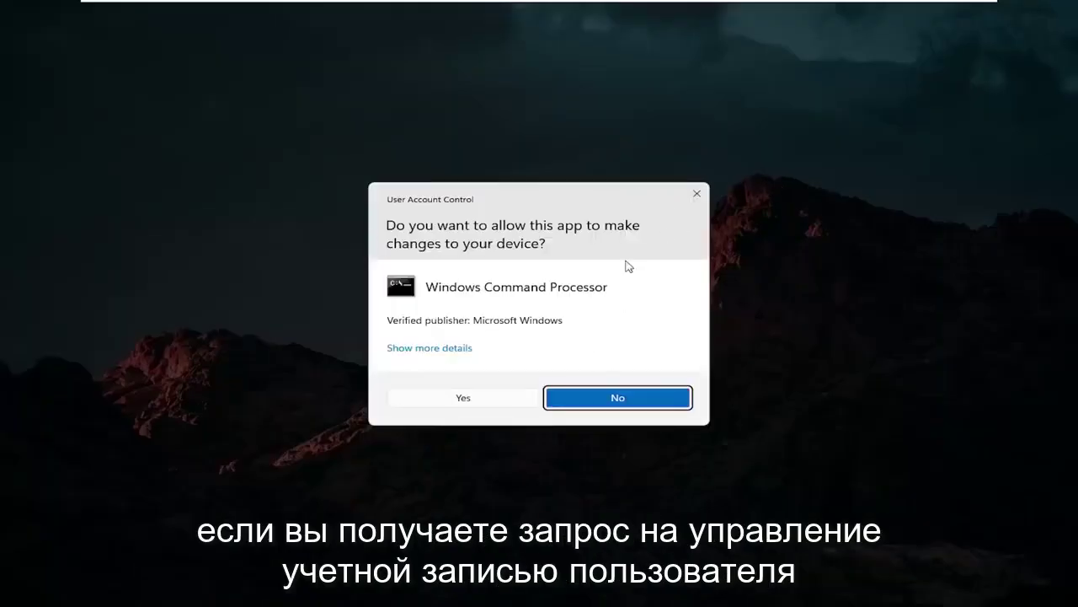
{"action": "left_click", "coordinate": [459, 400]}
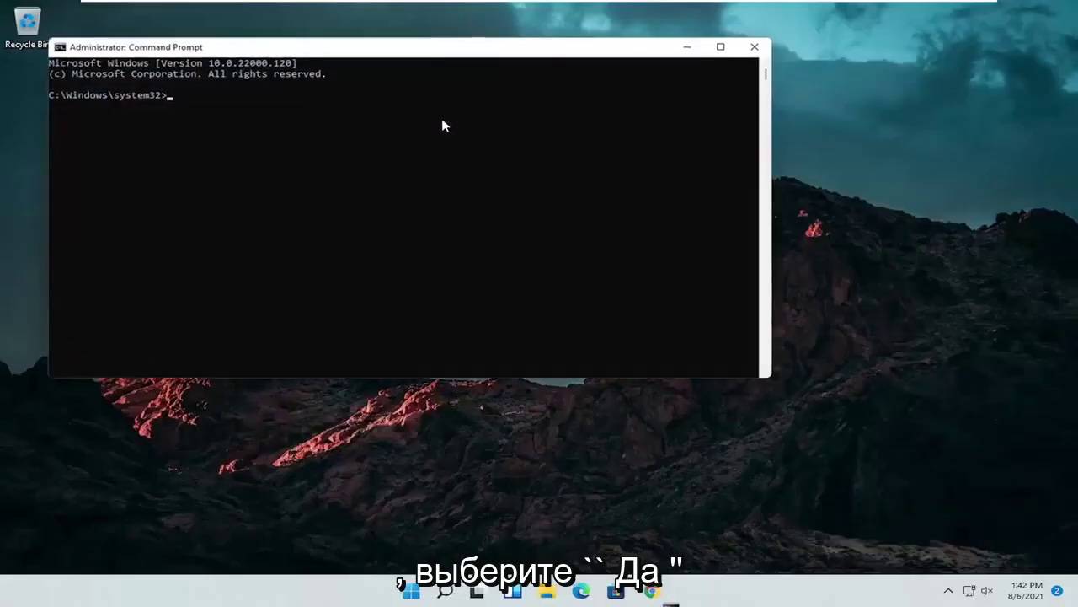
- Run the system file check with "sfc /scannow" and close Command Prompt once the scan completes
{"action": "left_click_drag", "start_coordinate": [436, 65], "coordinate": [561, 109]}
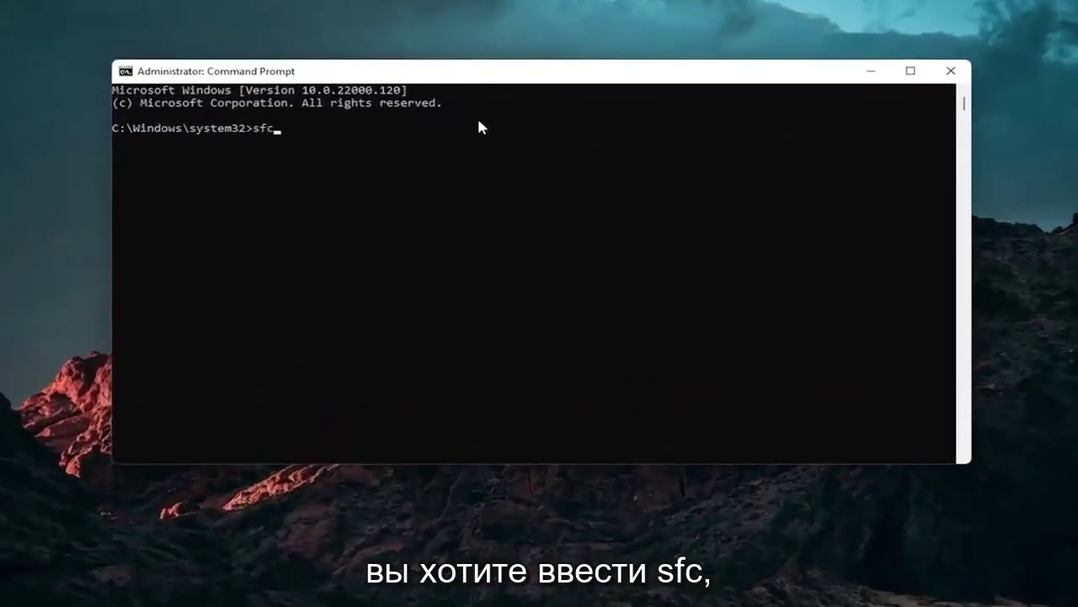
{"action": "type", "text": "scannow"}
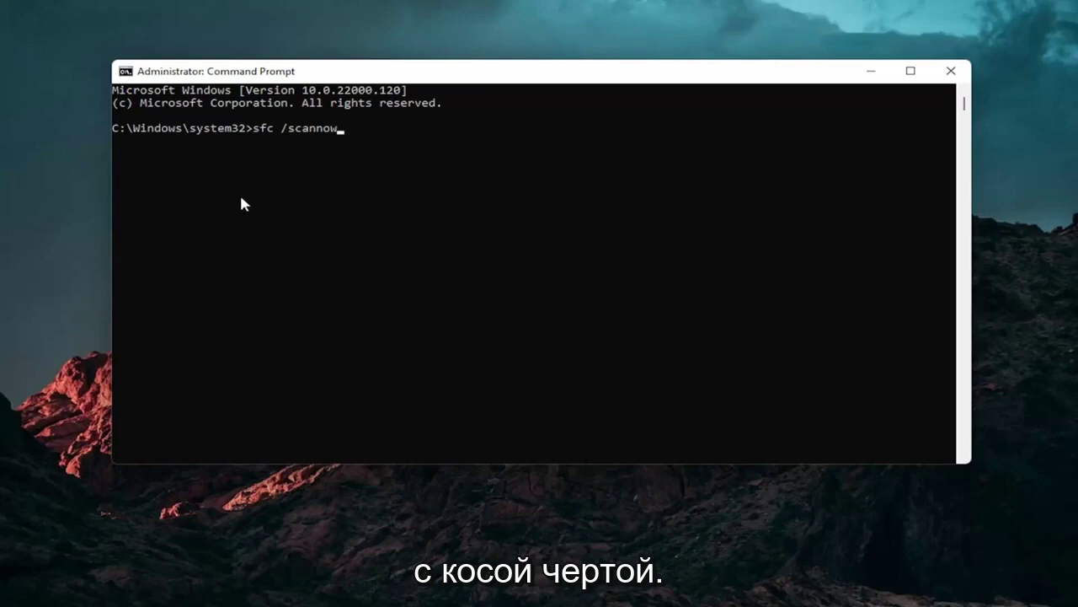
{"action": "key", "text": "Return"}
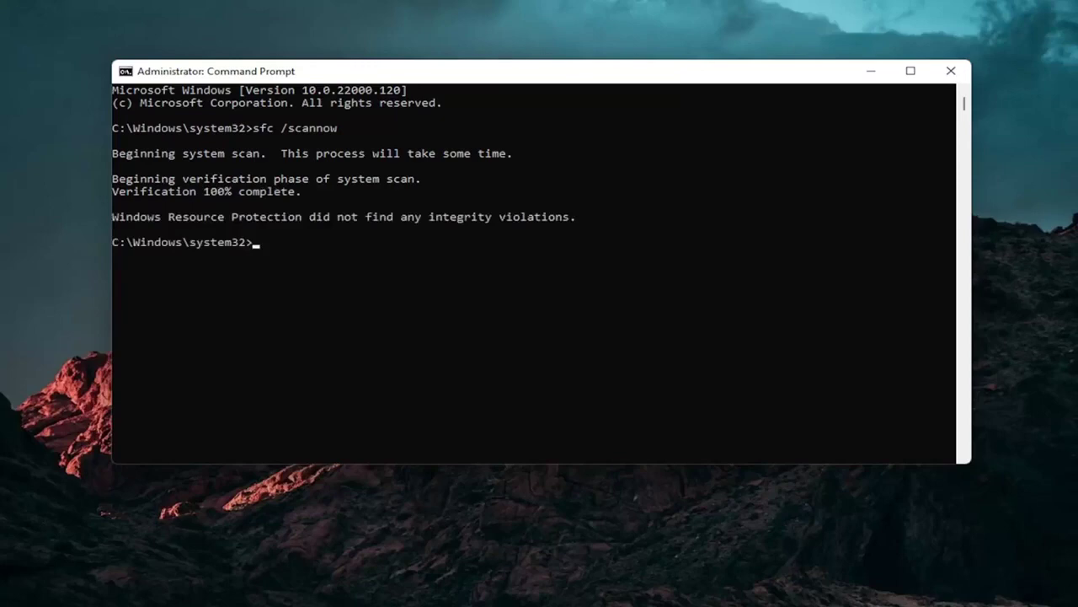
{"action": "left_click", "coordinate": [952, 71]}
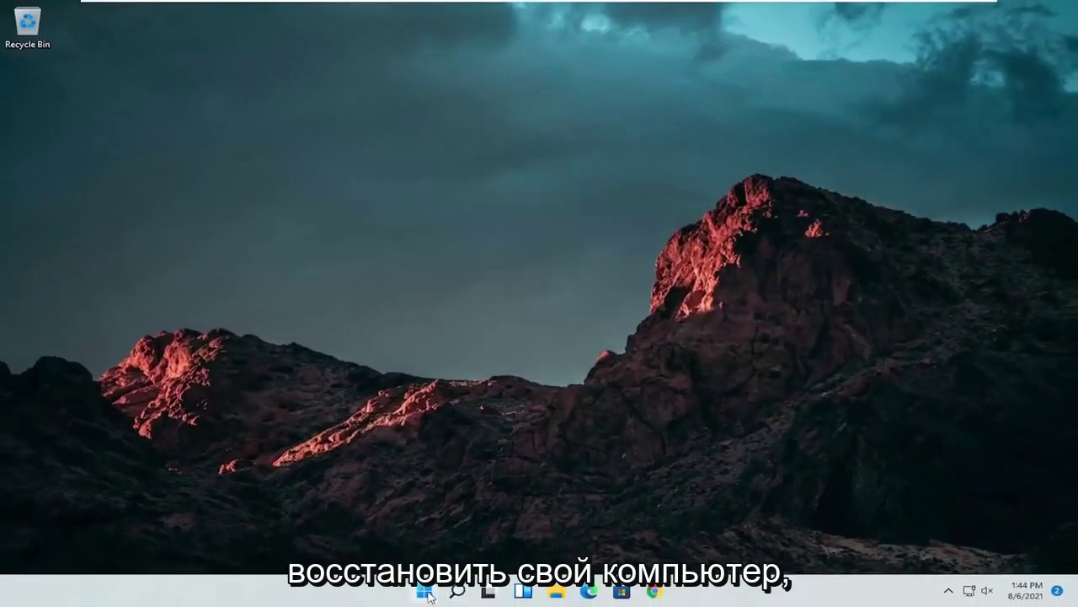